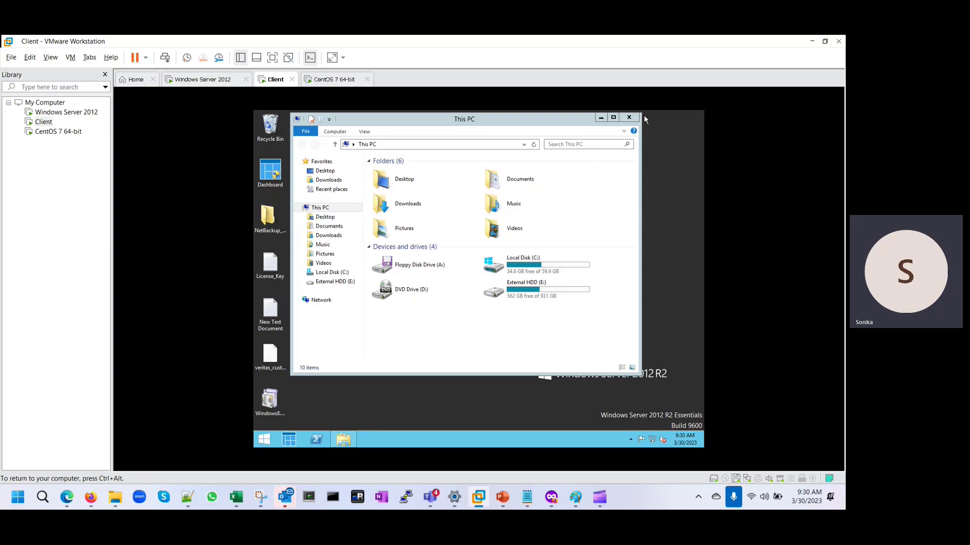
# Switch from the client VM to the Notepad notes on NetBackup error 59.
pyautogui.click(528, 499)
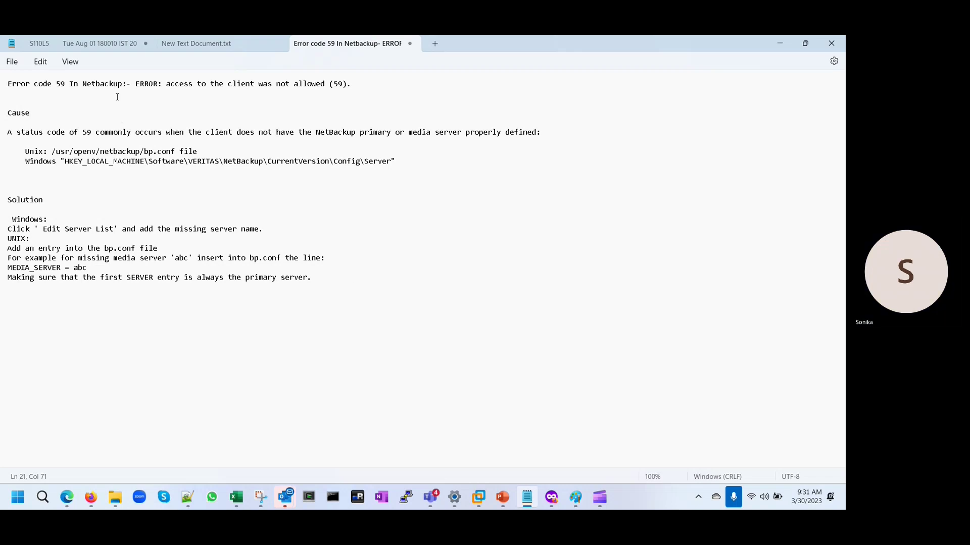
pyautogui.moveTo(55, 84); pyautogui.dragTo(65, 83)
pyautogui.click(146, 99)
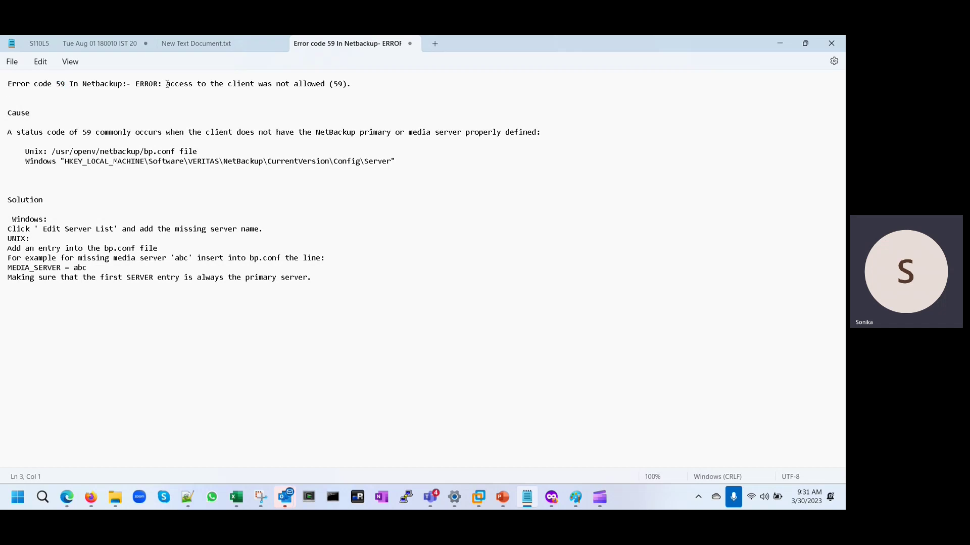
pyautogui.moveTo(166, 83); pyautogui.dragTo(324, 85)
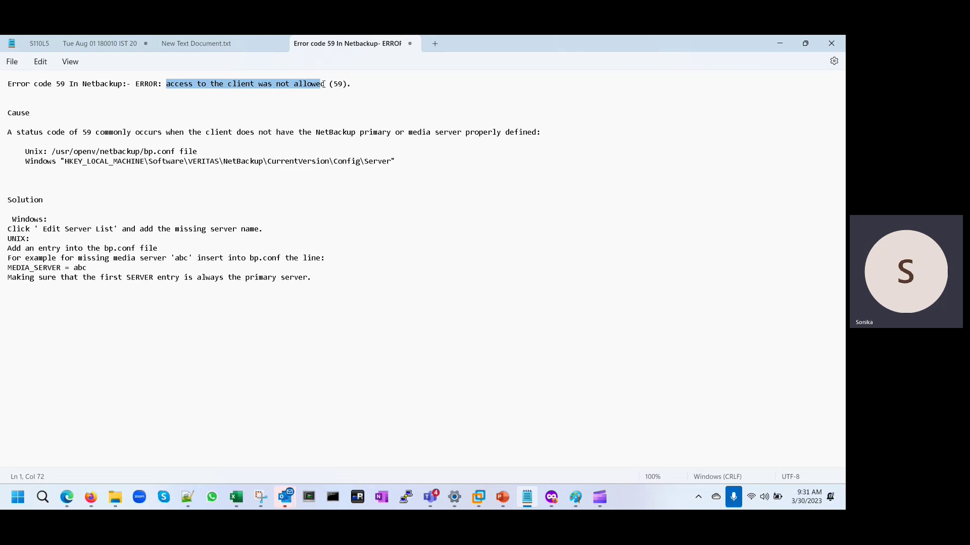
pyautogui.click(283, 103)
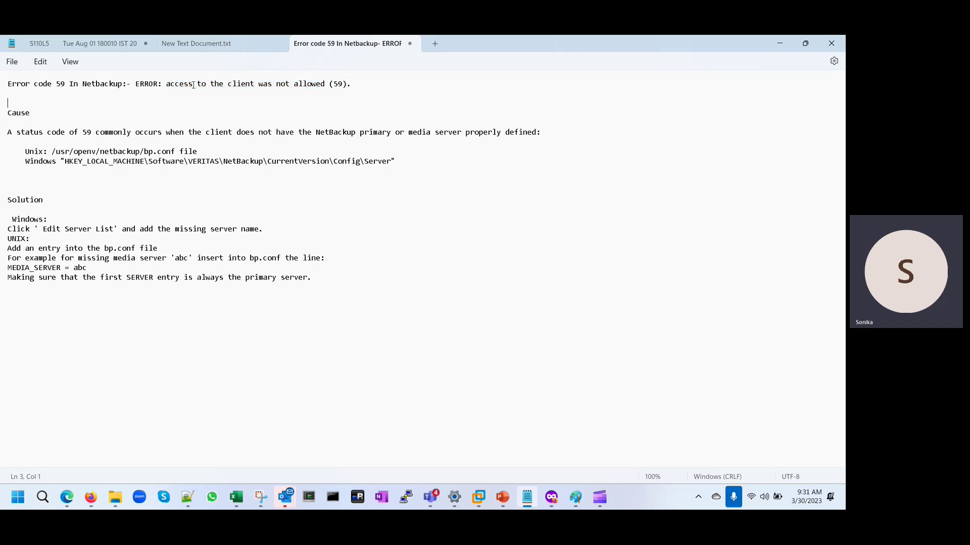
pyautogui.moveTo(166, 83); pyautogui.dragTo(355, 86)
pyautogui.click(361, 86)
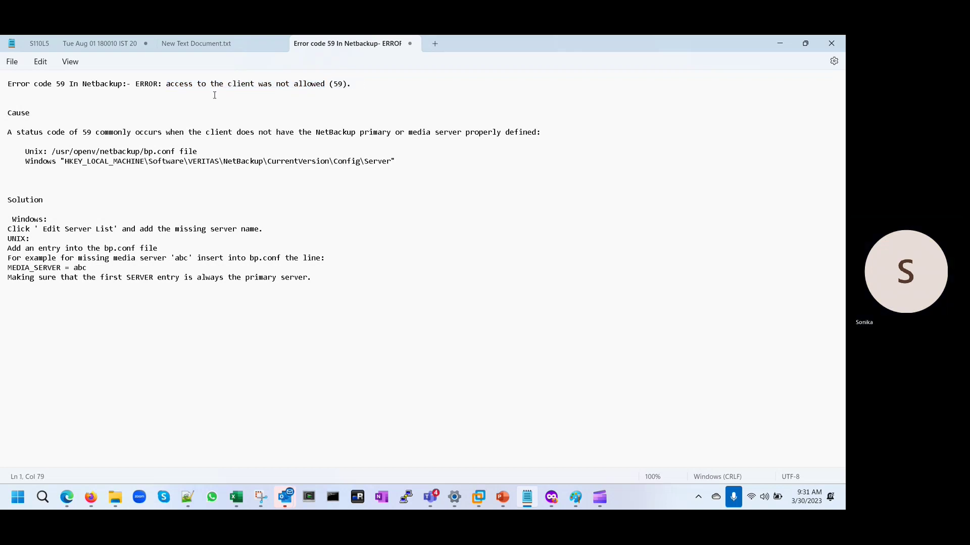
pyautogui.moveTo(166, 84); pyautogui.dragTo(331, 86)
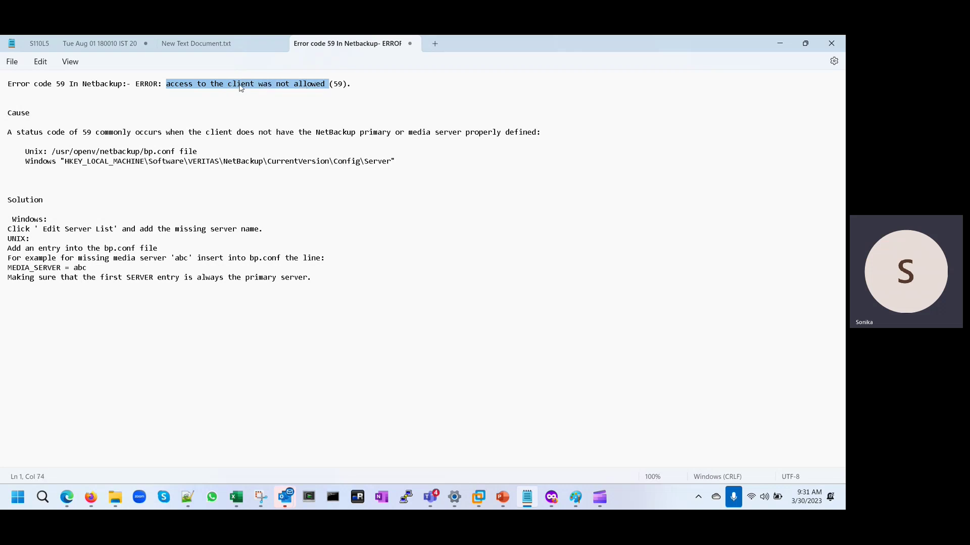
pyautogui.click(272, 85)
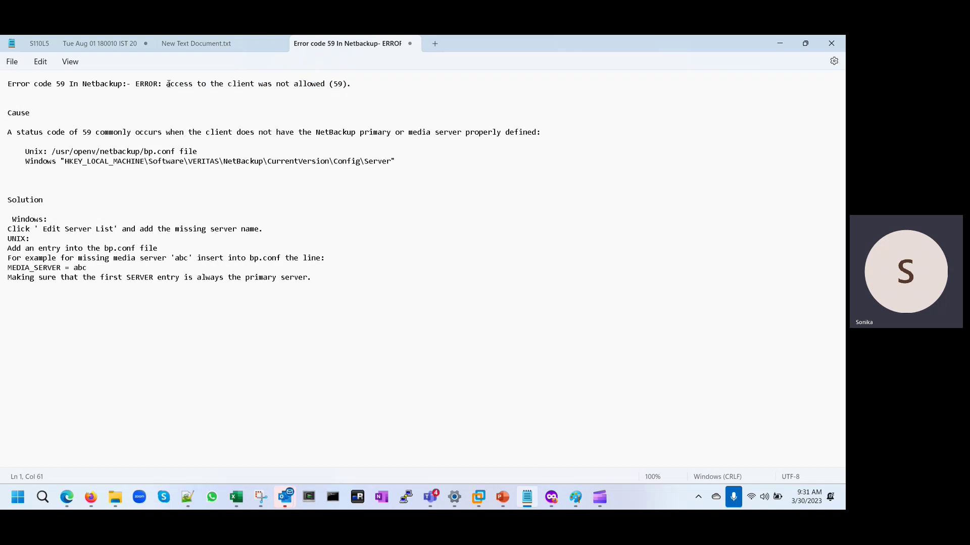
pyautogui.moveTo(167, 85); pyautogui.dragTo(254, 84)
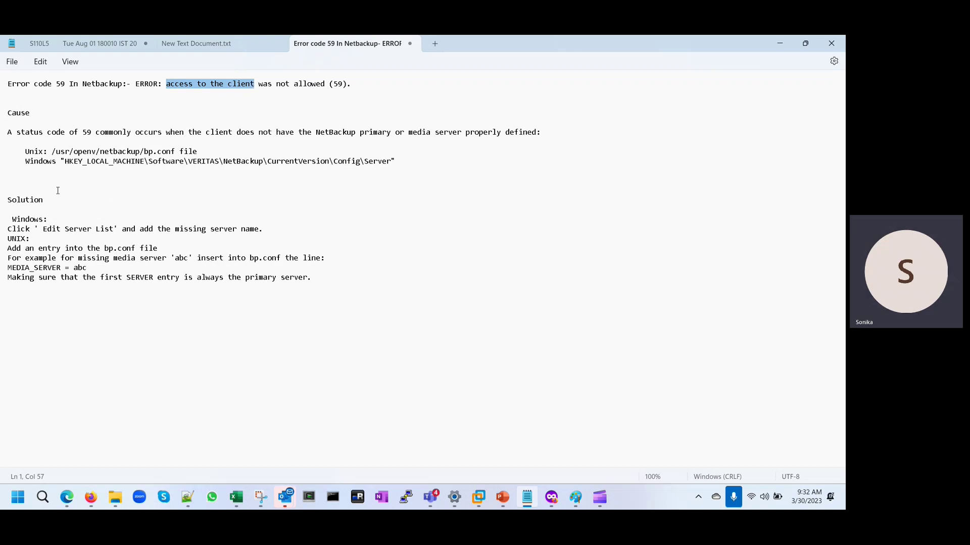
# Insert a new line 'SERVER = XYZ' directly below 'MEDIA_SERVER = abc' in the UNIX bp.conf example.
pyautogui.moveTo(53, 152); pyautogui.dragTo(186, 152)
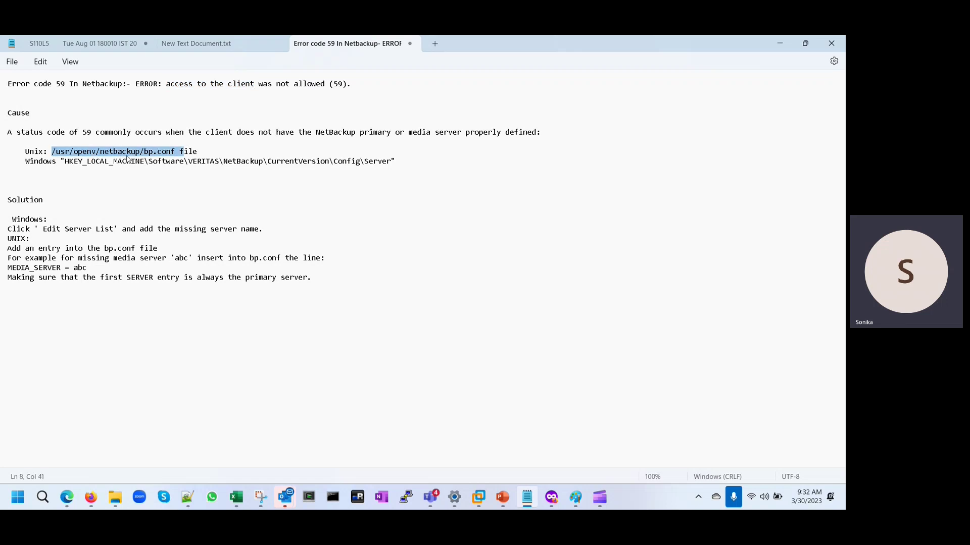
pyautogui.click(196, 152)
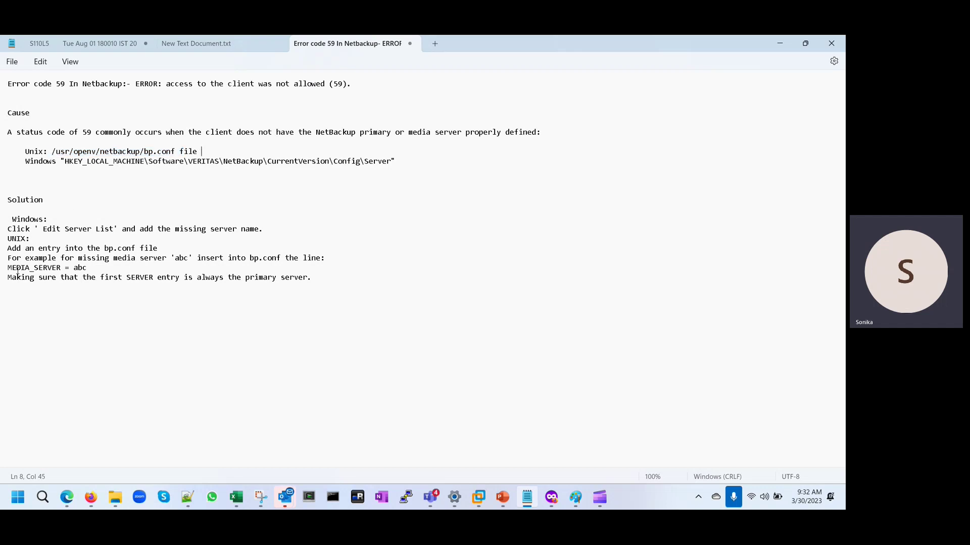
pyautogui.moveTo(9, 269); pyautogui.dragTo(87, 271)
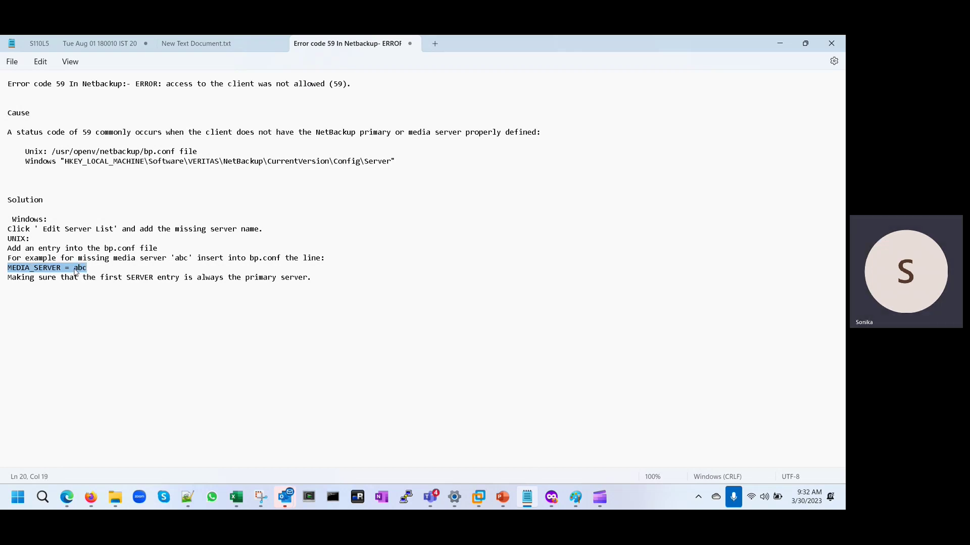
pyautogui.click(90, 268)
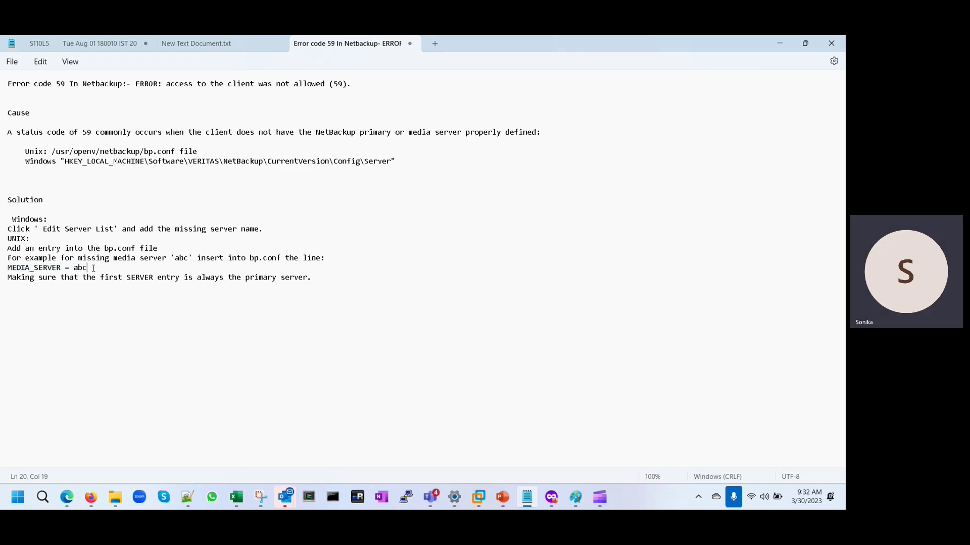
pyautogui.press('Return')
pyautogui.write('Ser')
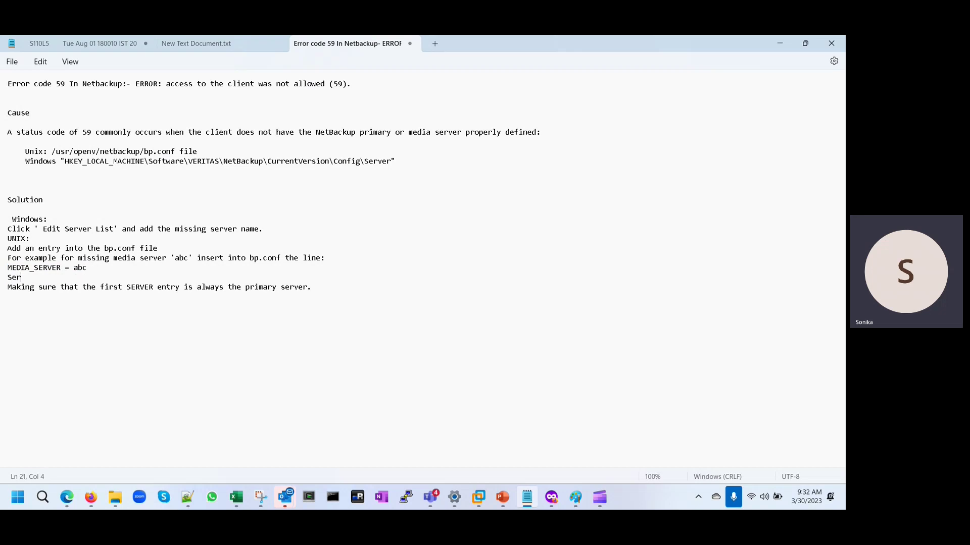
pyautogui.write('ver')
pyautogui.press('BackSpace')
pyautogui.press('BackSpace')
pyautogui.press('BackSpace')
pyautogui.press('BackSpace')
pyautogui.press('BackSpace')
pyautogui.write('ERVER = XYZ')
# Append '-----> cLIENT MACHINE' to the end of the Unix bp.conf path line.
pyautogui.click(108, 249)
pyautogui.moveTo(108, 248); pyautogui.dragTo(135, 249)
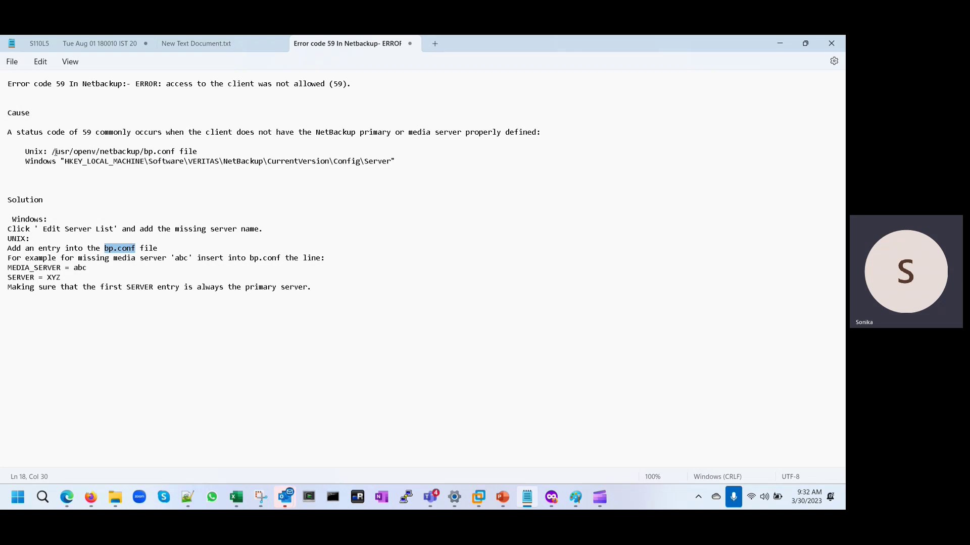
pyautogui.click(206, 152)
pyautogui.write('----->')
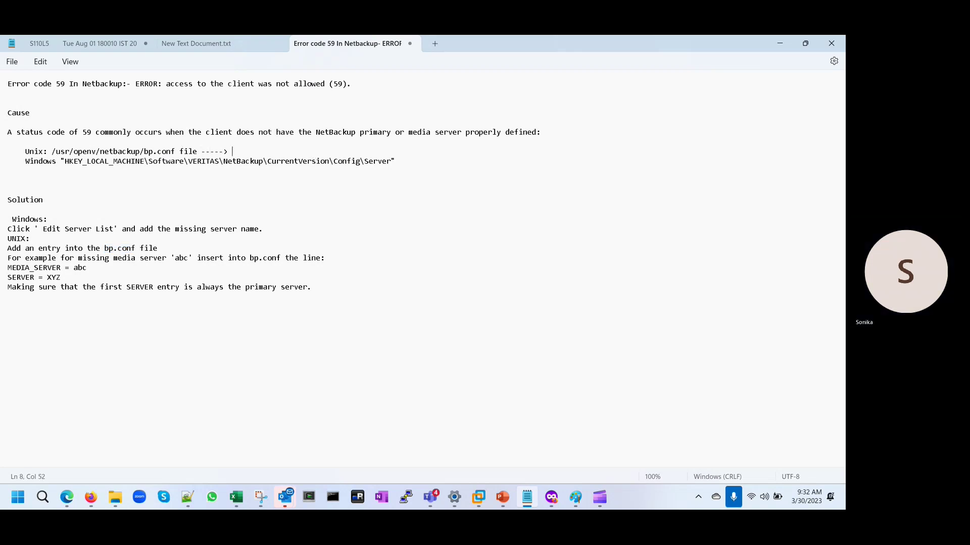
pyautogui.write(' cLIENT ')
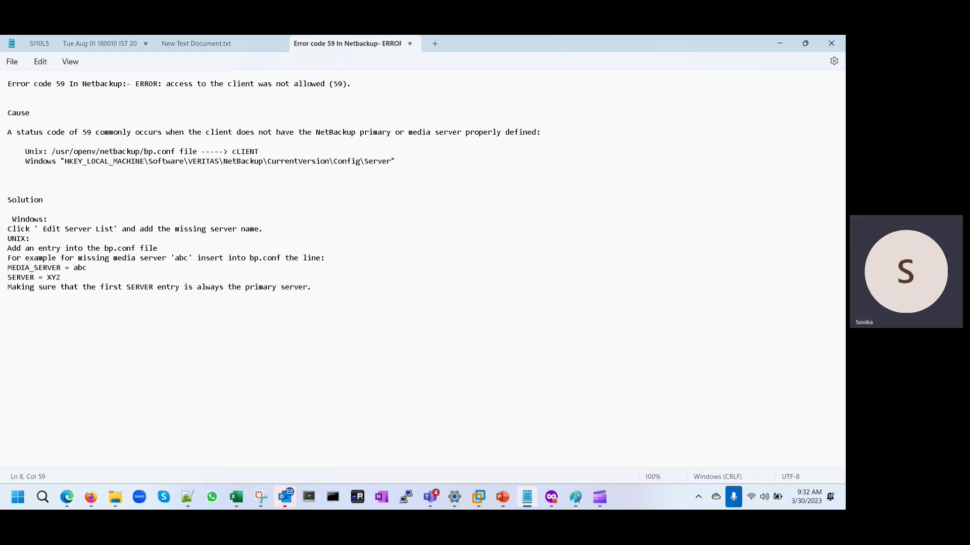
pyautogui.write('MACHINE')
# Review the MEDIA_SERVER and SERVER example lines and the Unix bp.conf path.
pyautogui.moveTo(7, 268); pyautogui.dragTo(67, 279)
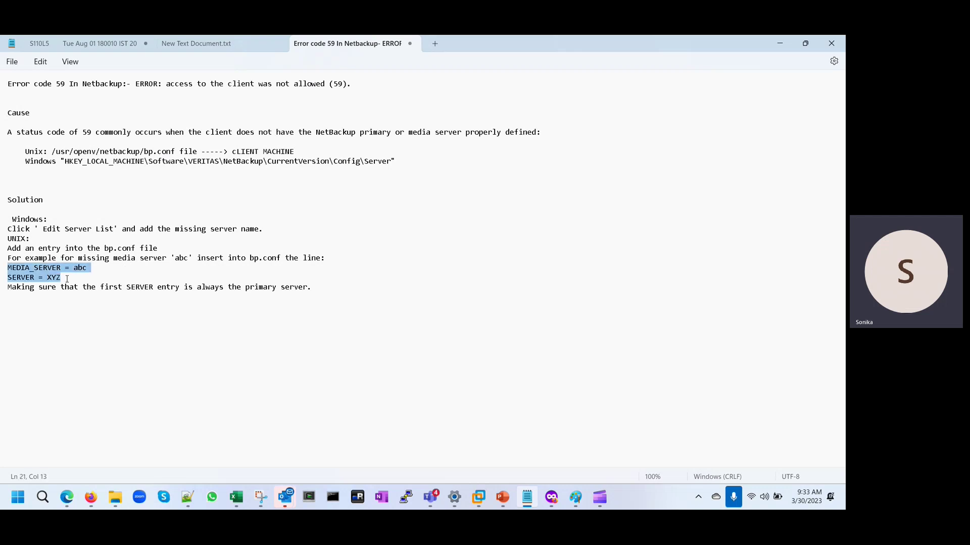
pyautogui.click(296, 151)
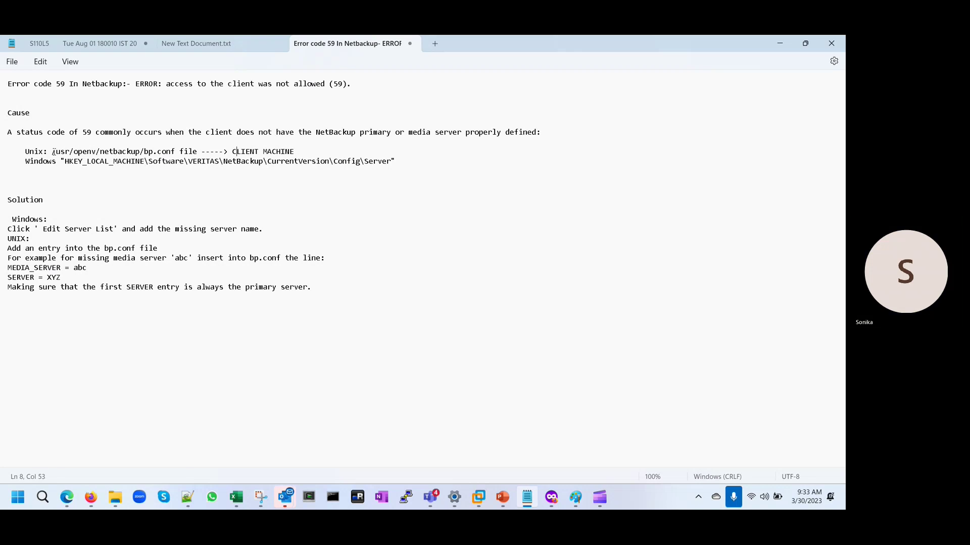
pyautogui.moveTo(52, 151); pyautogui.dragTo(175, 152)
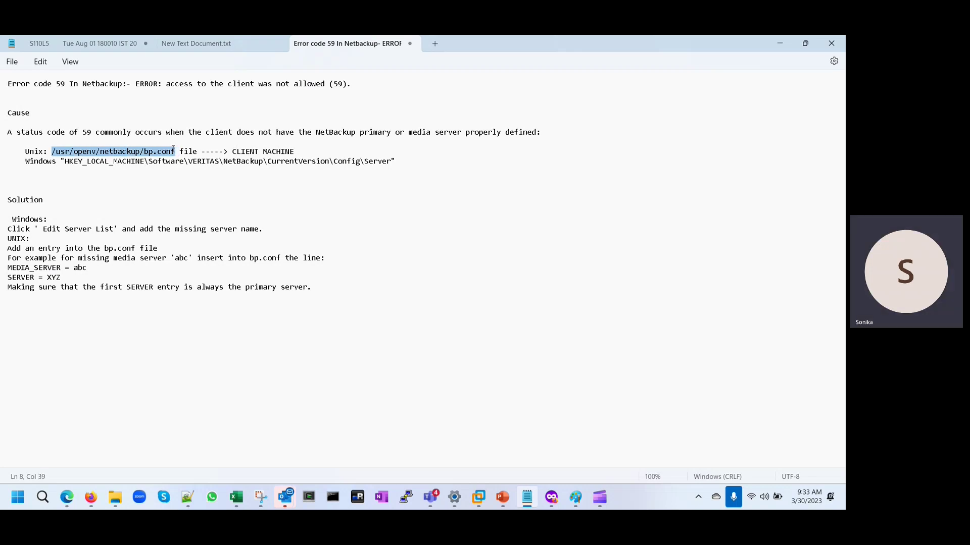
pyautogui.click(301, 150)
# Insert a blank line after the Unix line, then review the registry Config path and example servers.
pyautogui.press('Return')
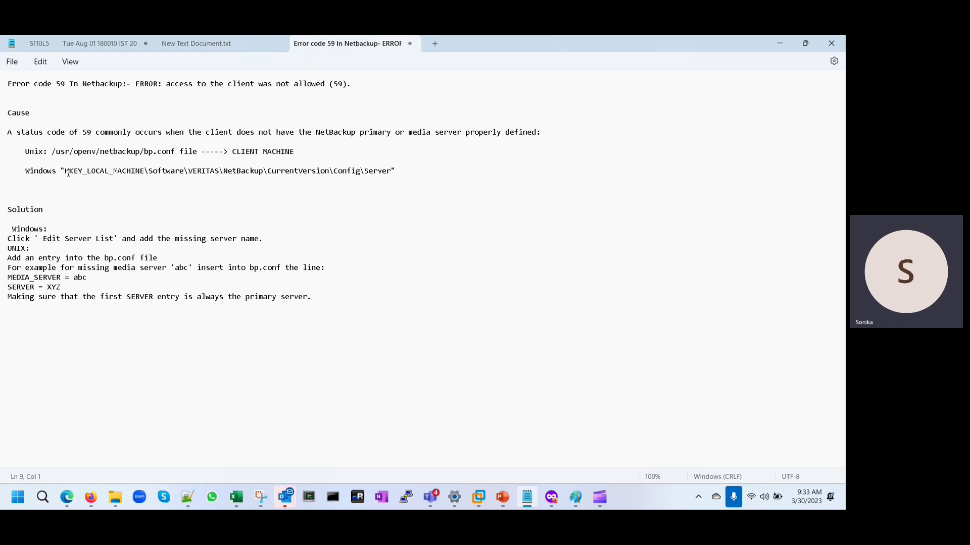
pyautogui.moveTo(66, 172); pyautogui.dragTo(392, 170)
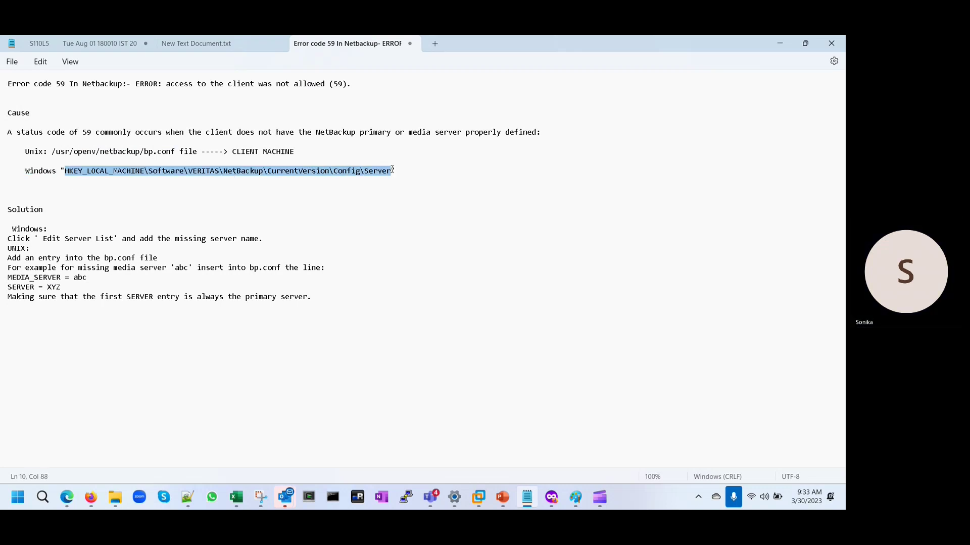
pyautogui.click(375, 179)
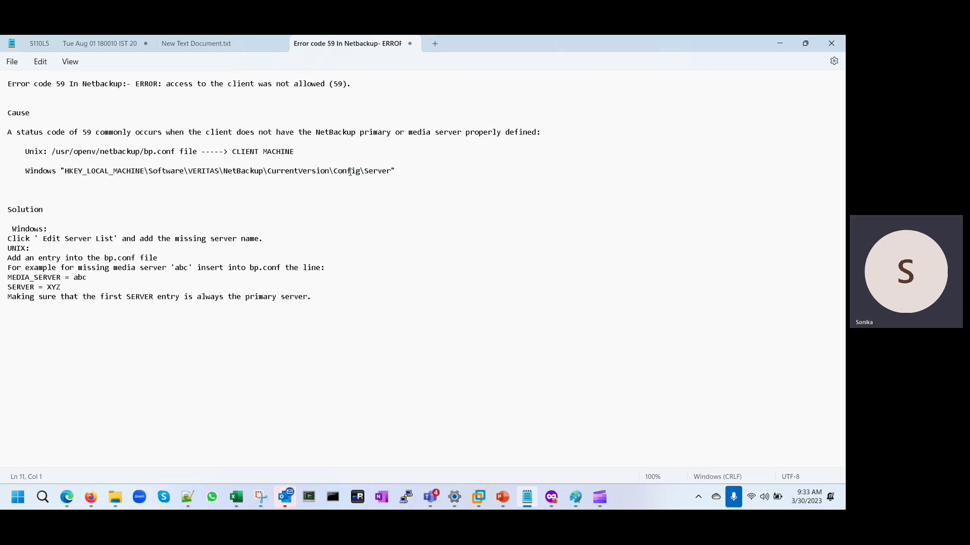
pyautogui.click(334, 170)
pyautogui.moveTo(334, 171); pyautogui.dragTo(227, 178)
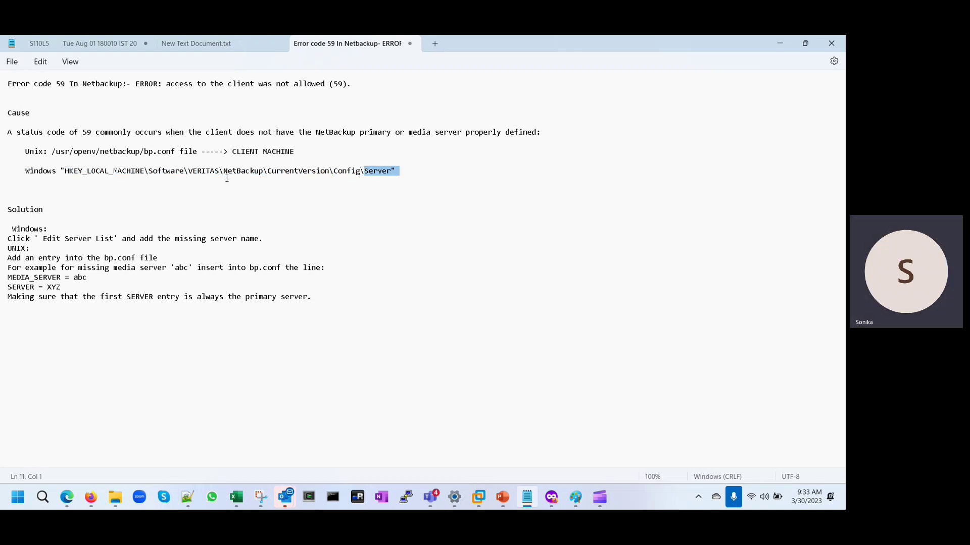
pyautogui.click(120, 199)
pyautogui.moveTo(47, 286); pyautogui.dragTo(88, 277)
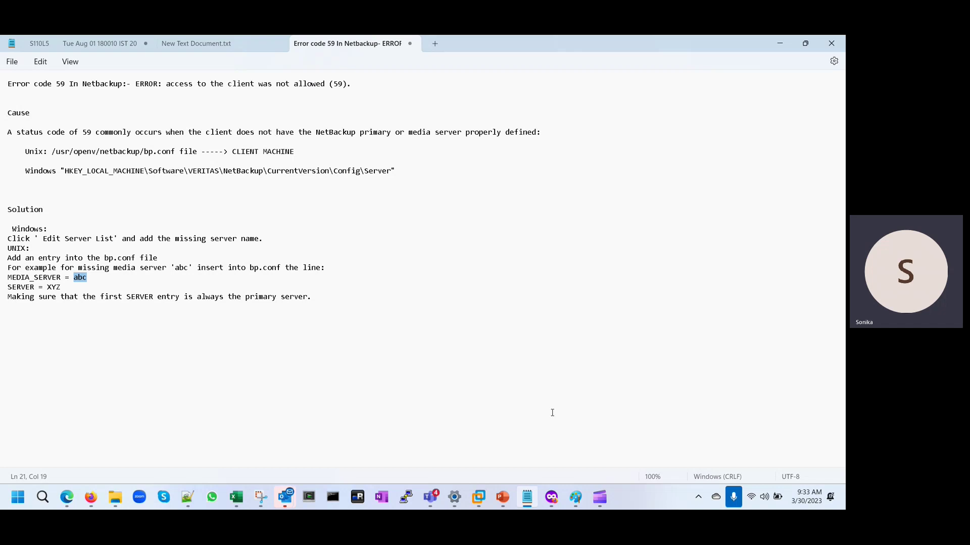
# Switch to the Windows Server 2012 VM and relaunch the registry editor from the Run box.
pyautogui.click(481, 497)
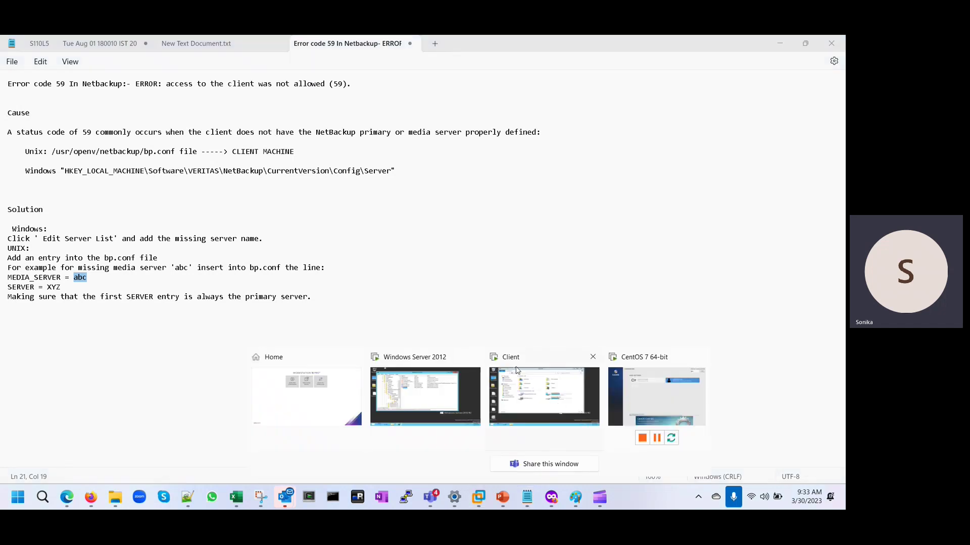
pyautogui.click(412, 368)
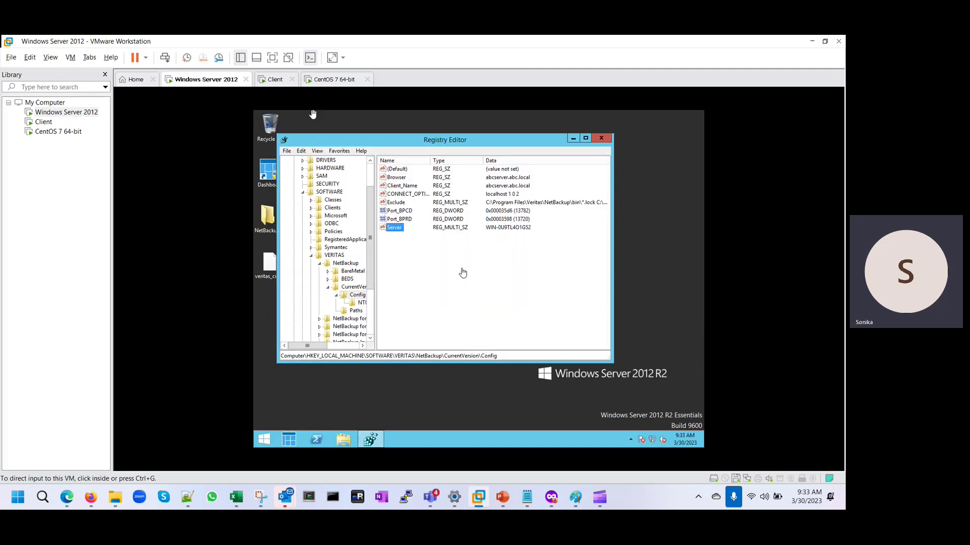
pyautogui.click(595, 139)
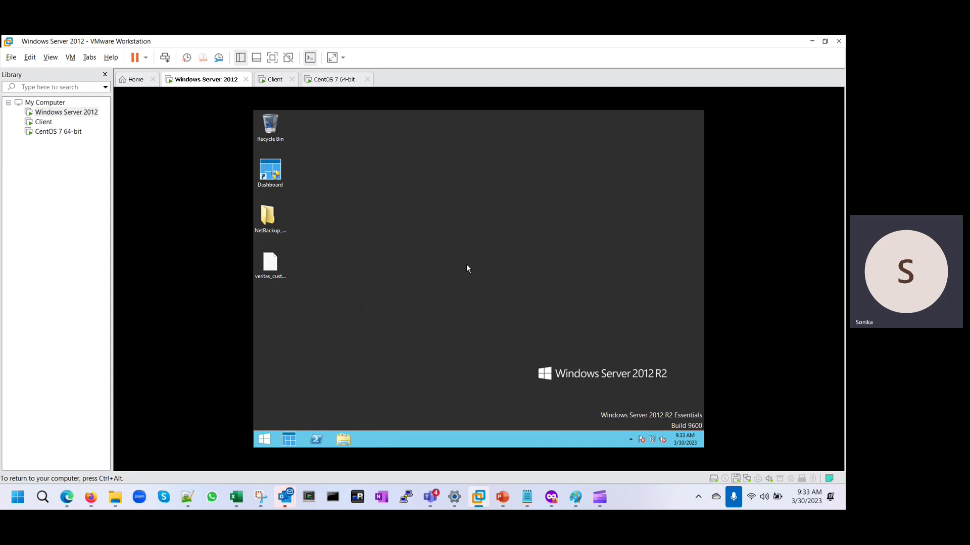
pyautogui.press('super+r')
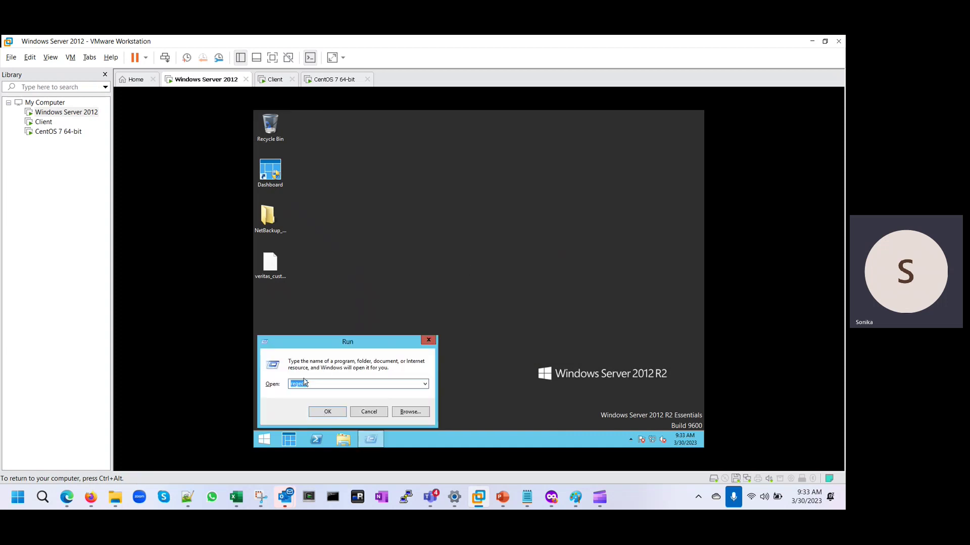
pyautogui.press('Return')
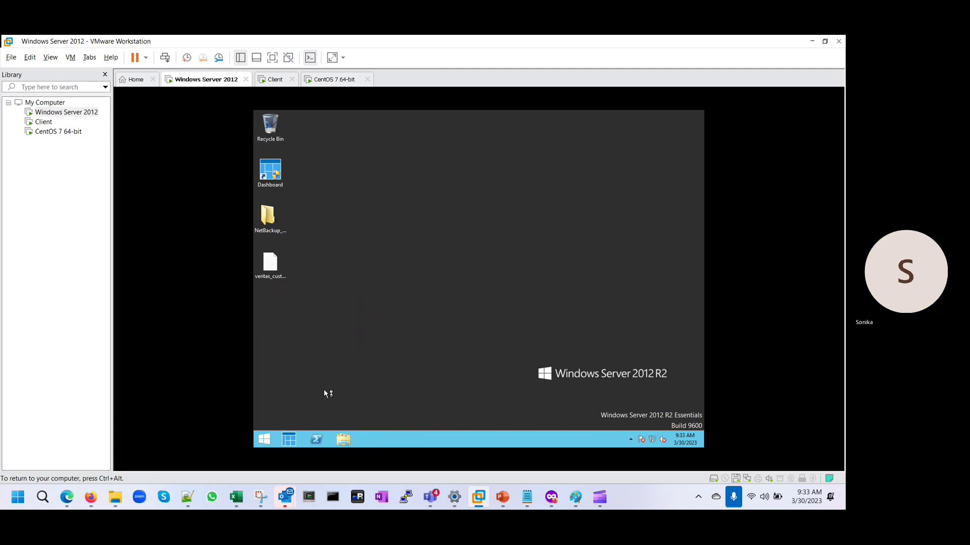
# Navigate to SOFTWARE > VERITAS > NetBackup > CurrentVersion > Config and select the Server value.
pyautogui.moveTo(339, 345); pyautogui.dragTo(316, 349)
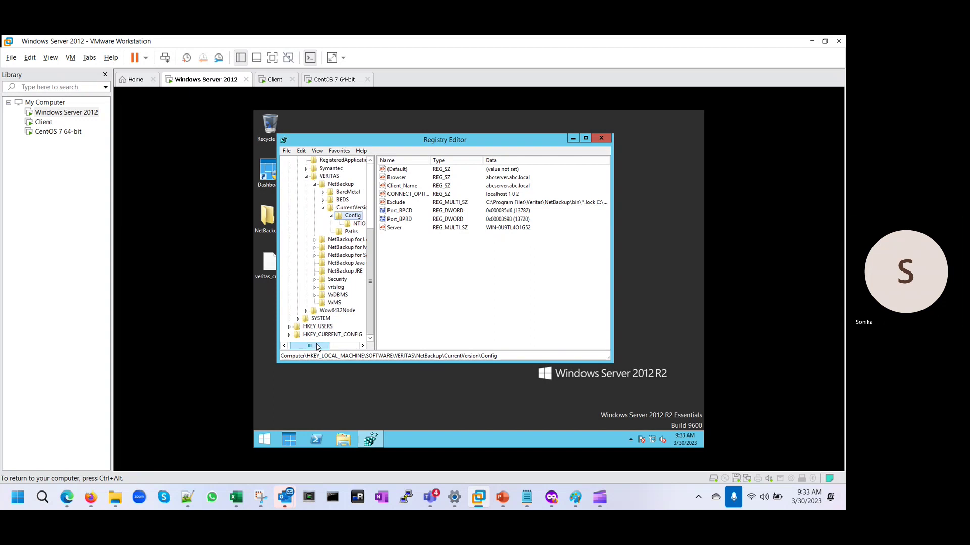
pyautogui.scroll(3, 371, 251)
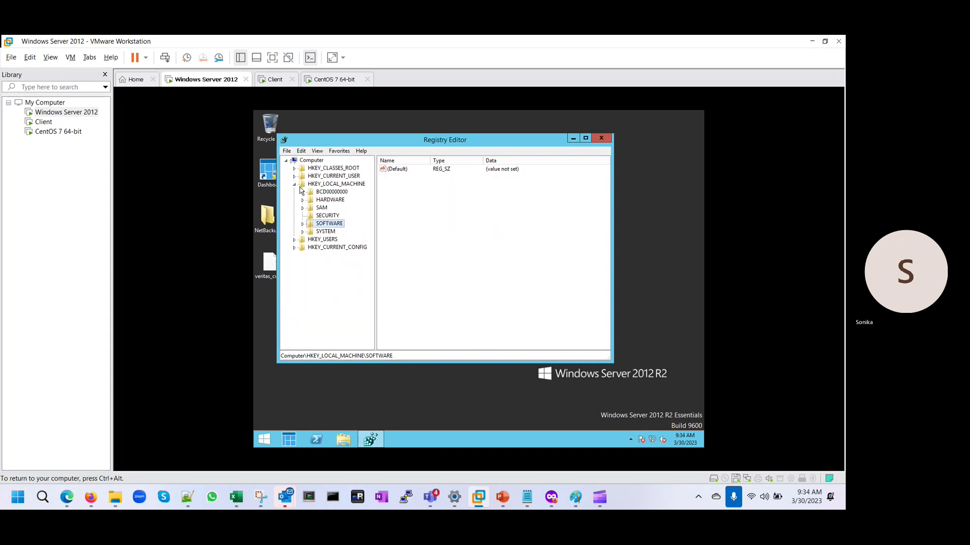
pyautogui.doubleClick(332, 225)
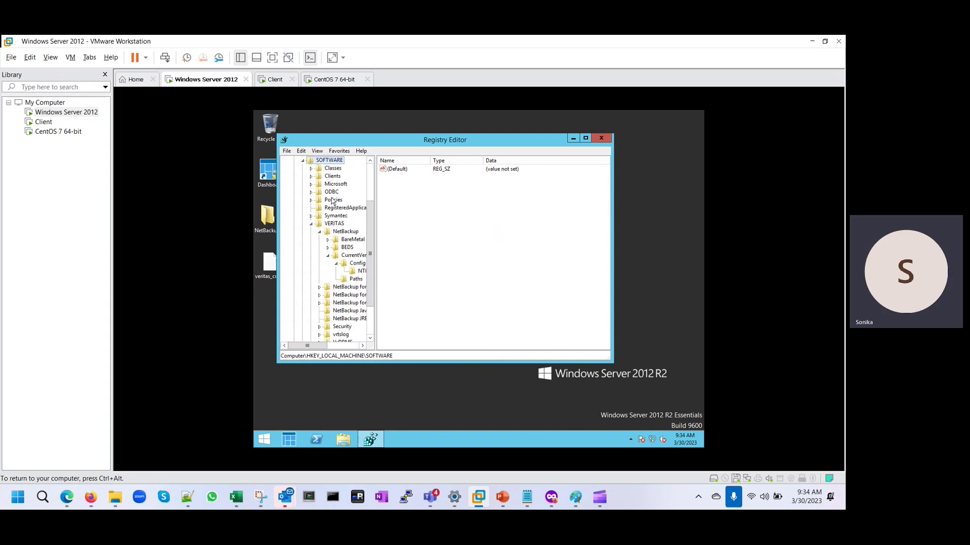
pyautogui.click(334, 224)
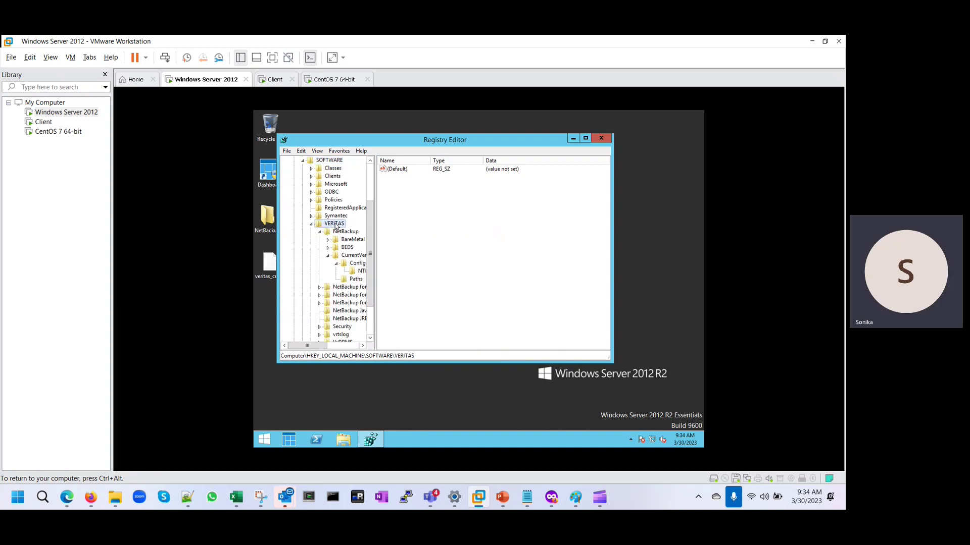
pyautogui.click(348, 233)
pyautogui.click(354, 256)
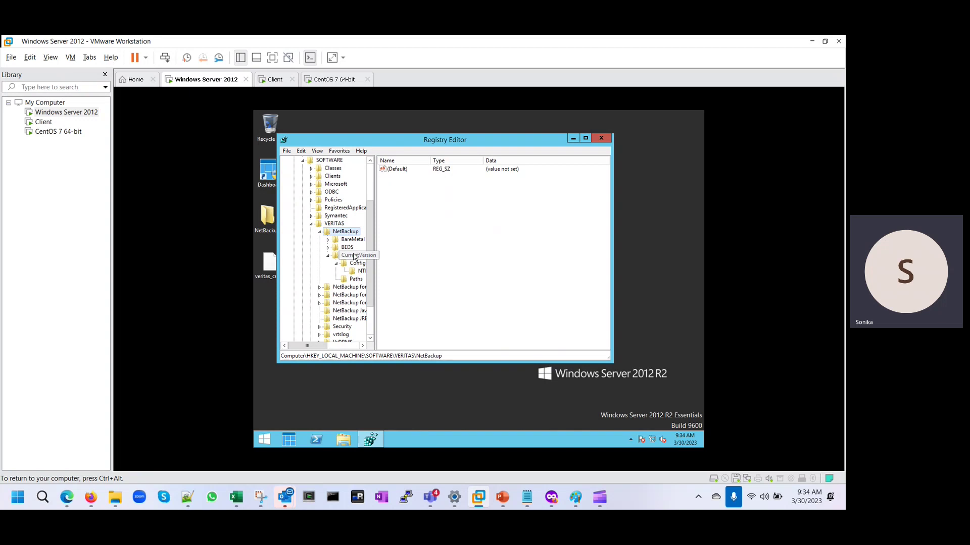
pyautogui.click(357, 264)
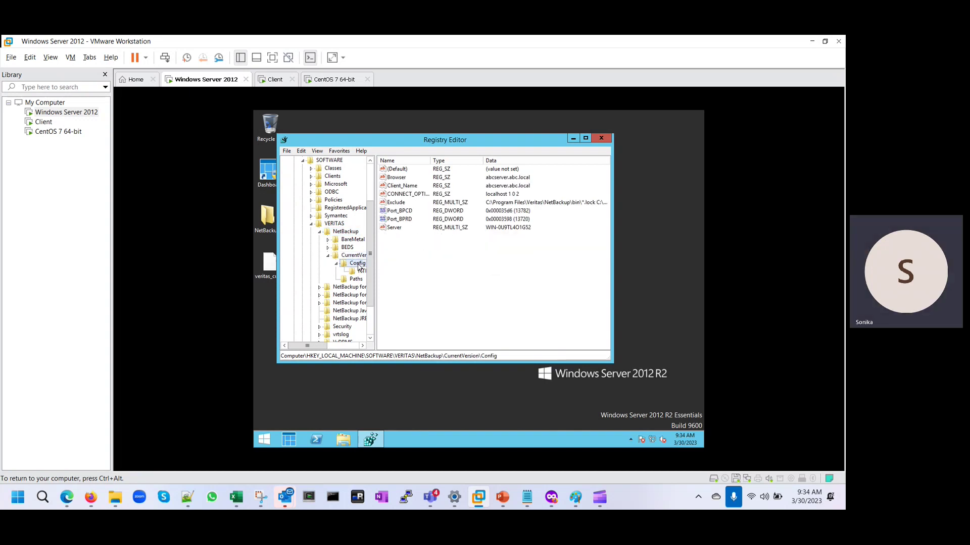
pyautogui.click(391, 266)
pyautogui.click(396, 228)
pyautogui.doubleClick(396, 228)
pyautogui.click(346, 231)
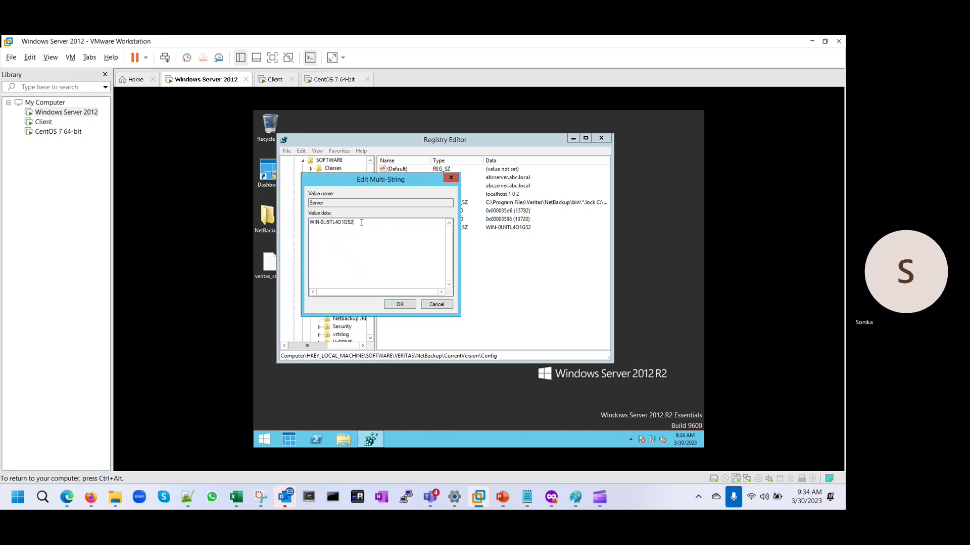
pyautogui.moveTo(362, 222); pyautogui.dragTo(295, 220)
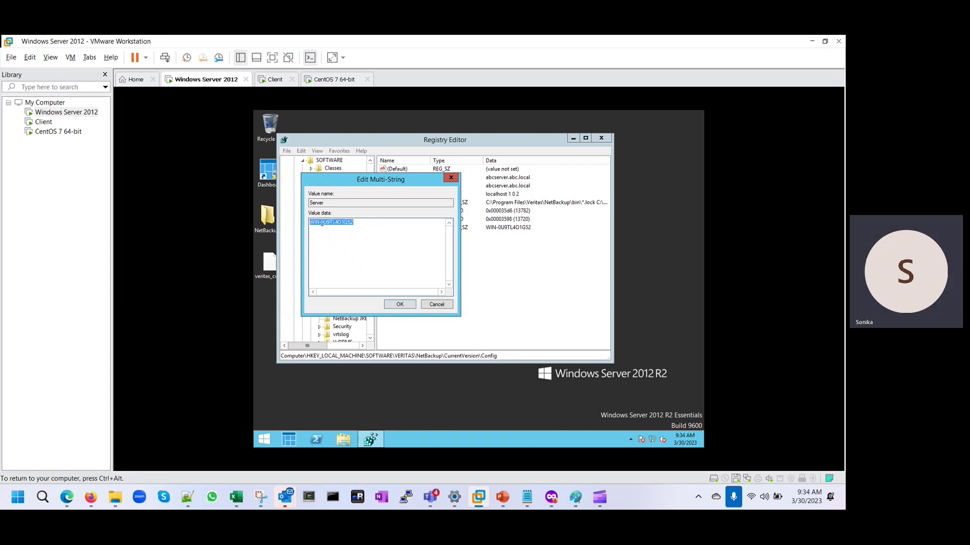
pyautogui.click(363, 227)
pyautogui.click(436, 305)
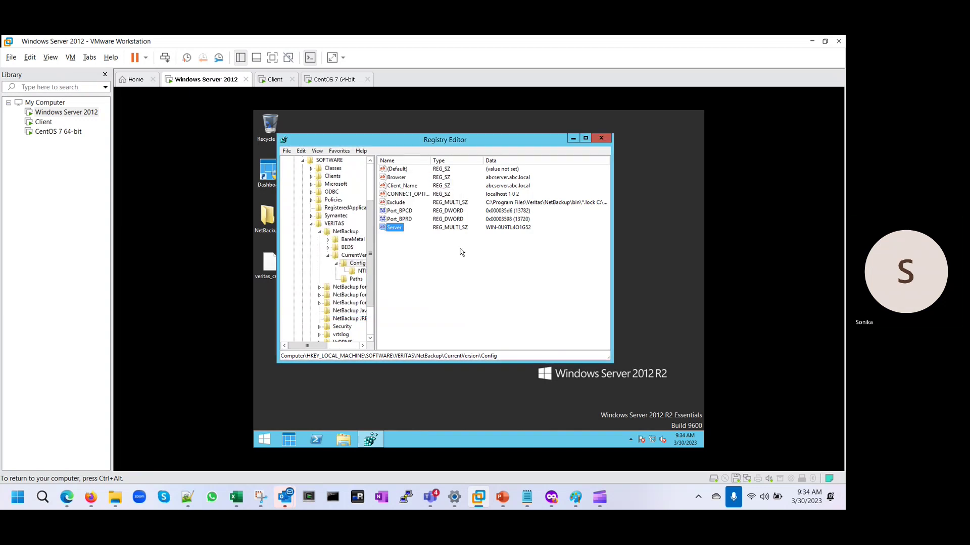
pyautogui.rightClick(393, 247)
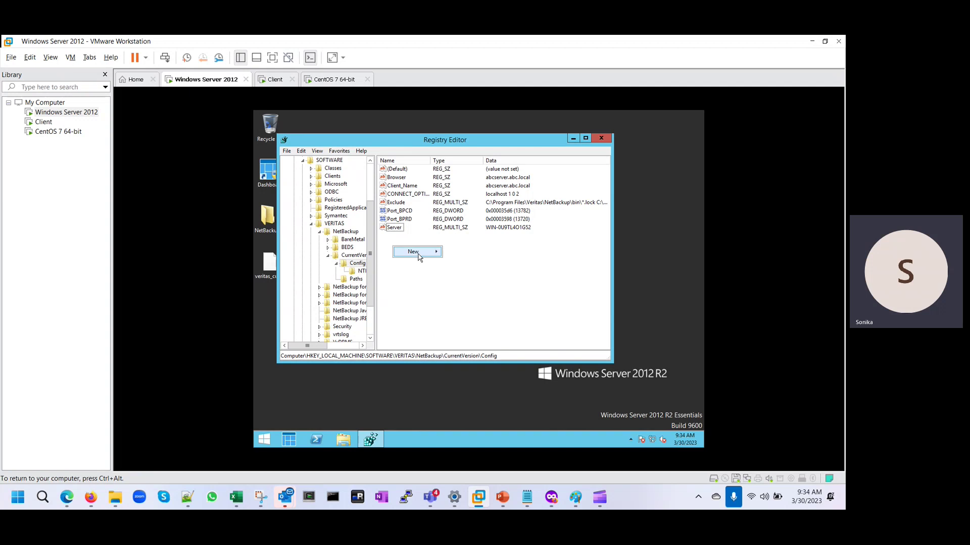
pyautogui.moveTo(431, 255)
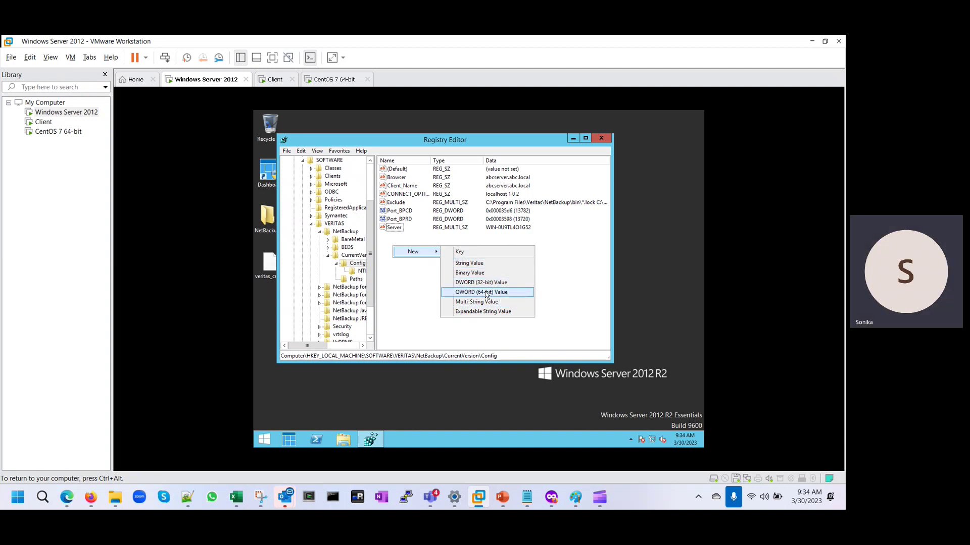
pyautogui.click(489, 283)
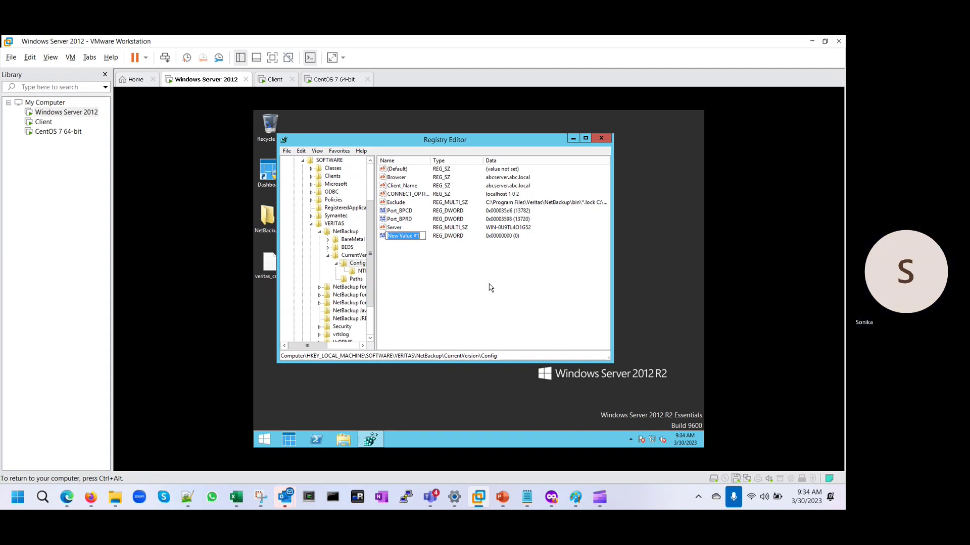
pyautogui.press('Return')
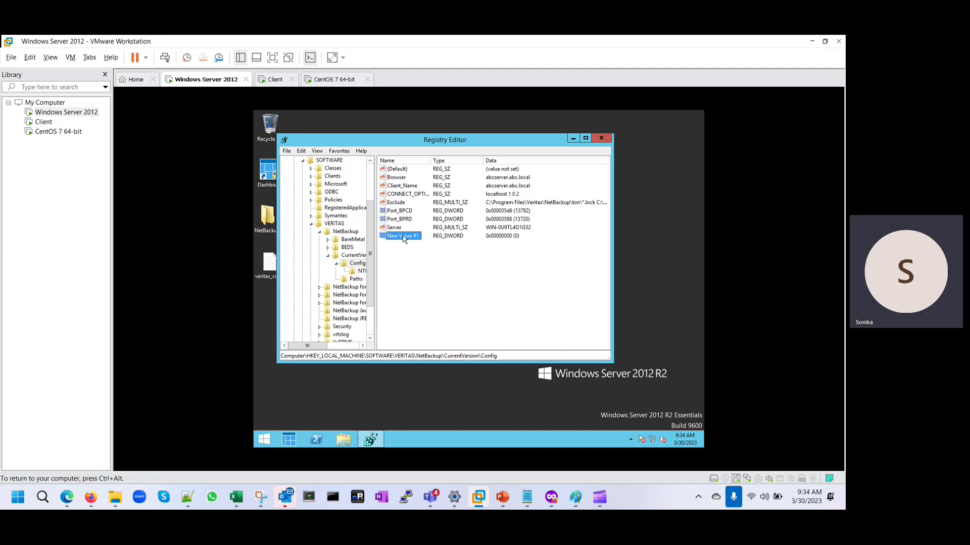
pyautogui.press('Delete')
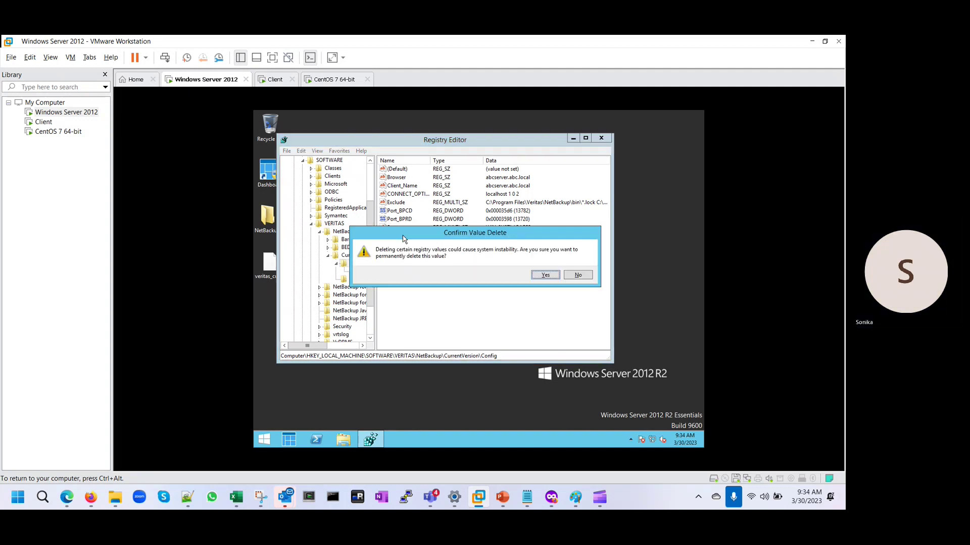
pyautogui.click(545, 276)
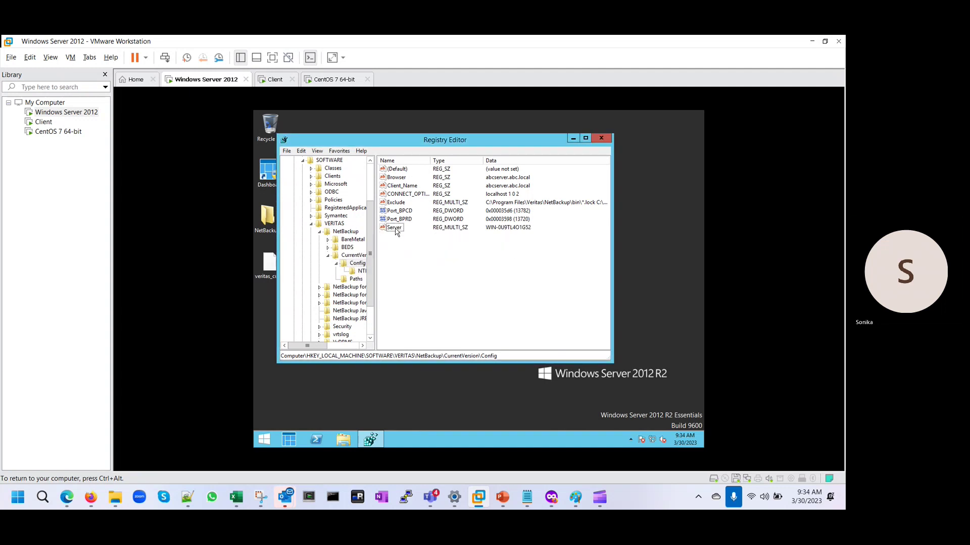
pyautogui.doubleClick(394, 228)
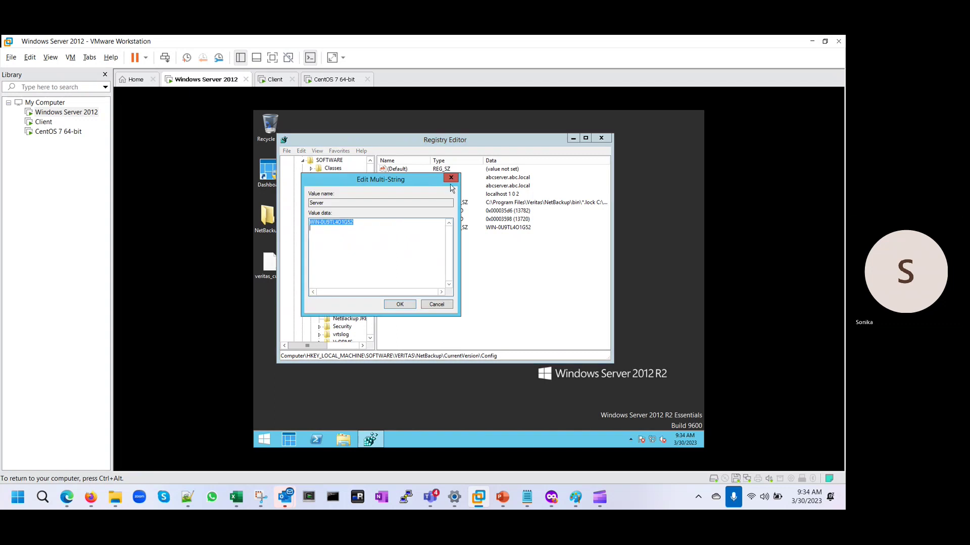
pyautogui.click(451, 181)
pyautogui.click(402, 263)
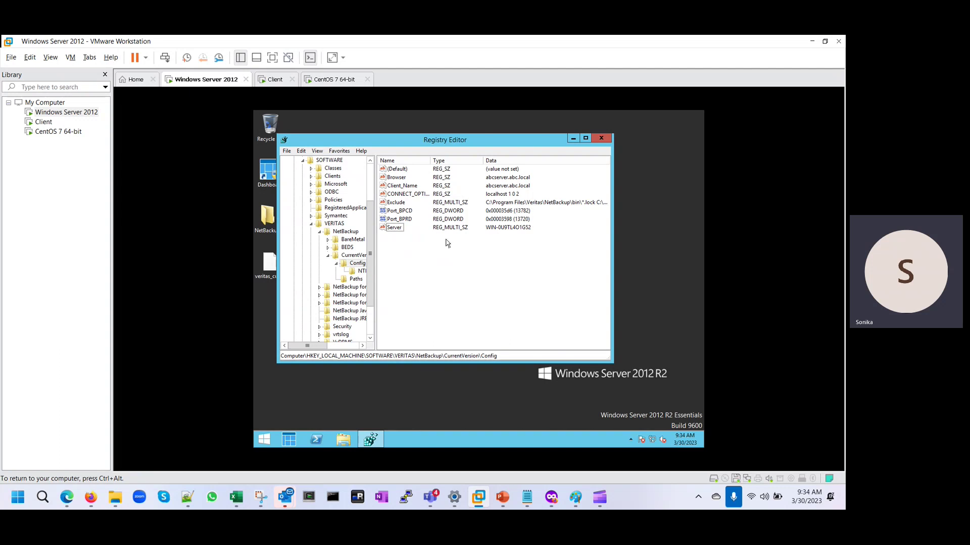
pyautogui.doubleClick(394, 227)
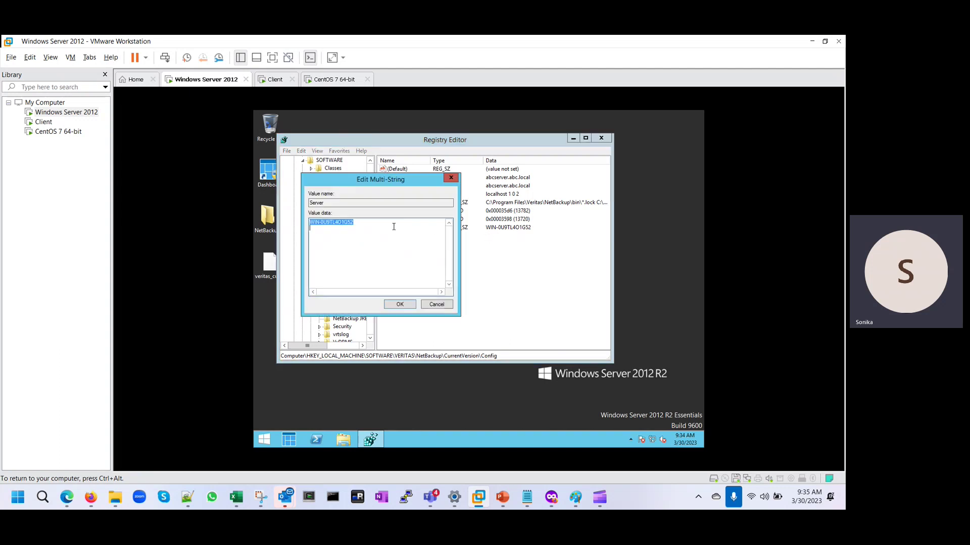
pyautogui.click(451, 178)
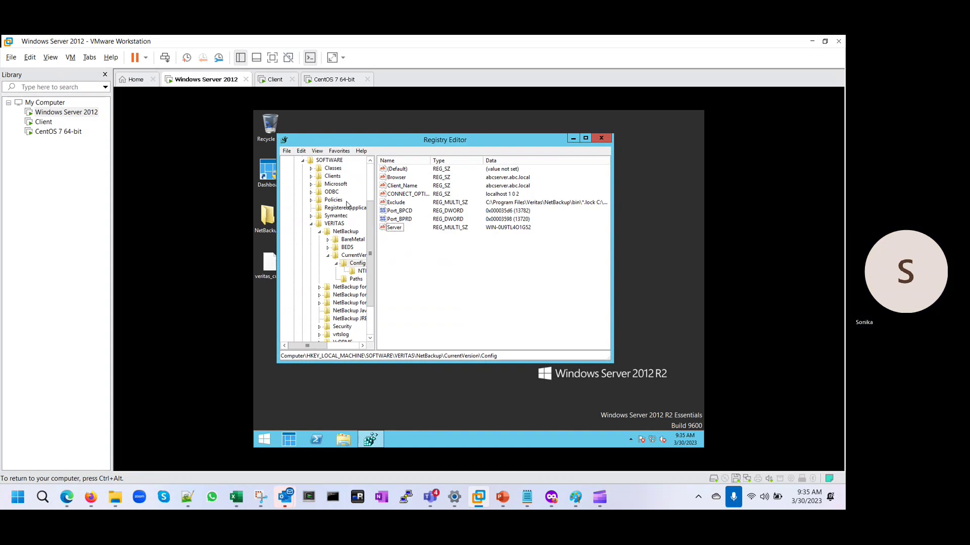
pyautogui.click(420, 266)
pyautogui.click(335, 151)
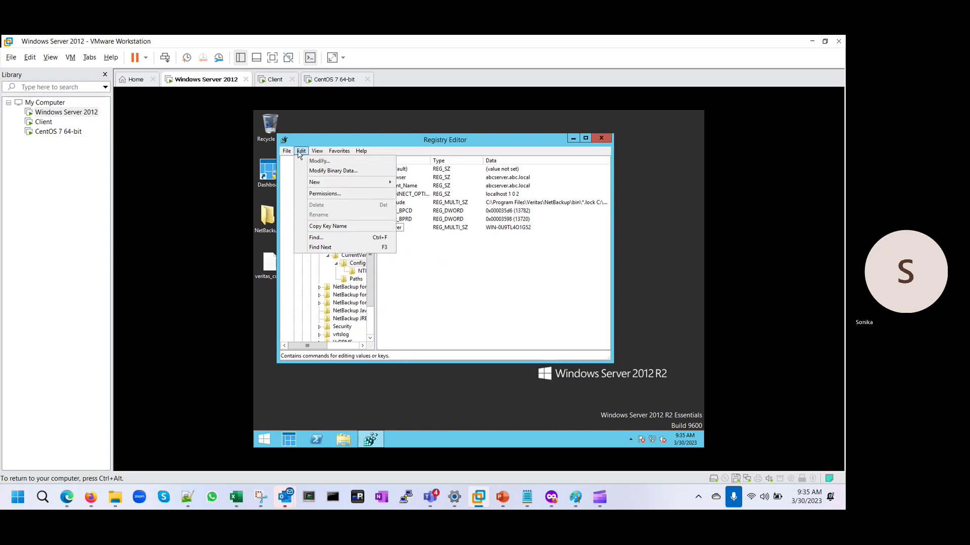
pyautogui.moveTo(318, 151)
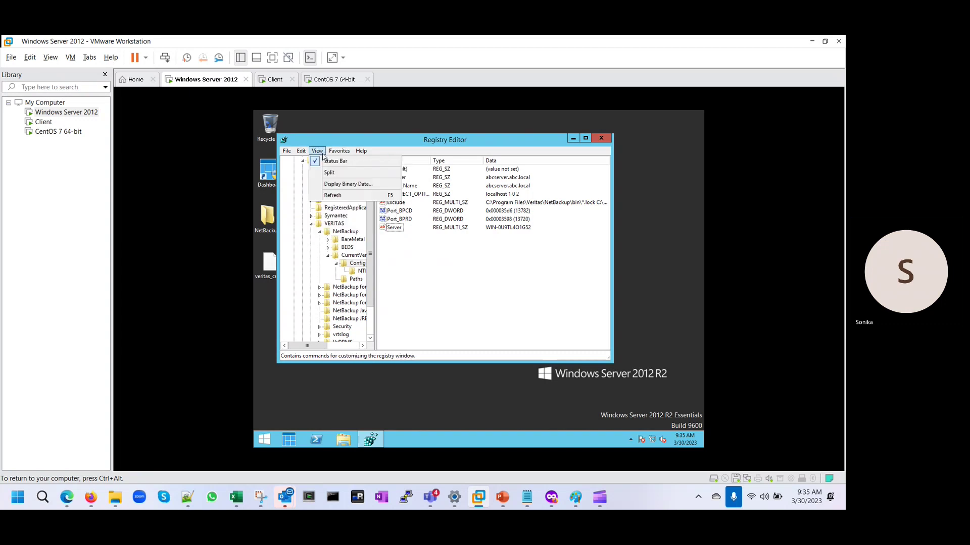
pyautogui.click(332, 196)
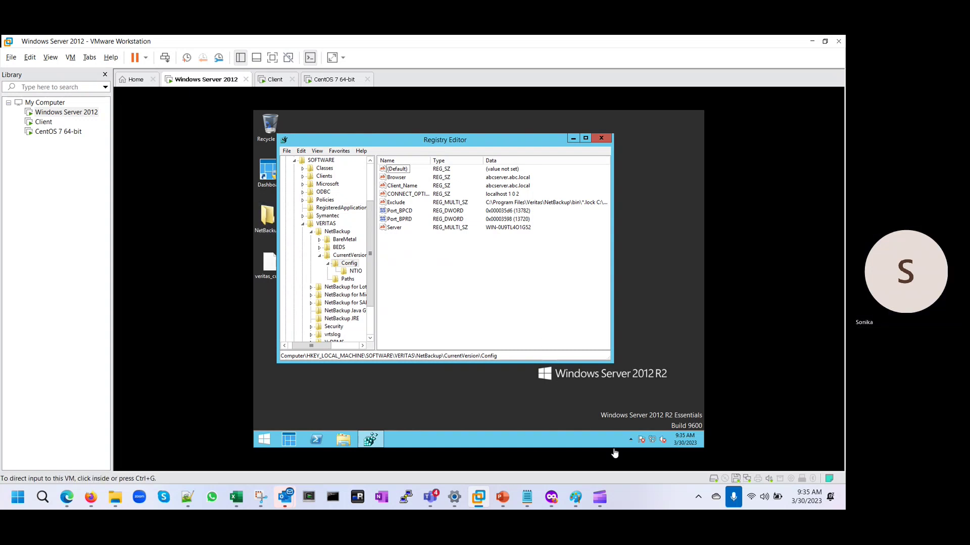
# Return to the Notepad error 59 notes and clear the abc selection.
pyautogui.click(528, 497)
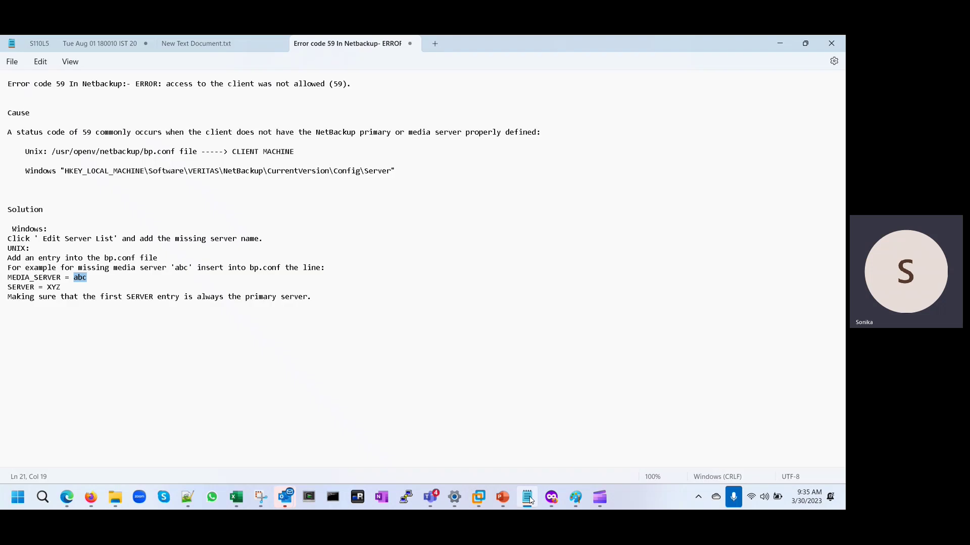
pyautogui.click(181, 335)
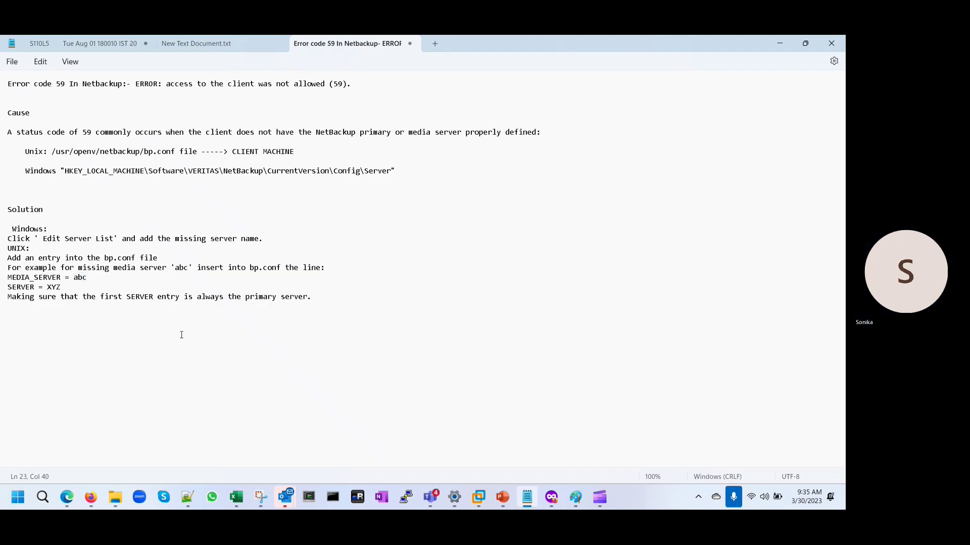